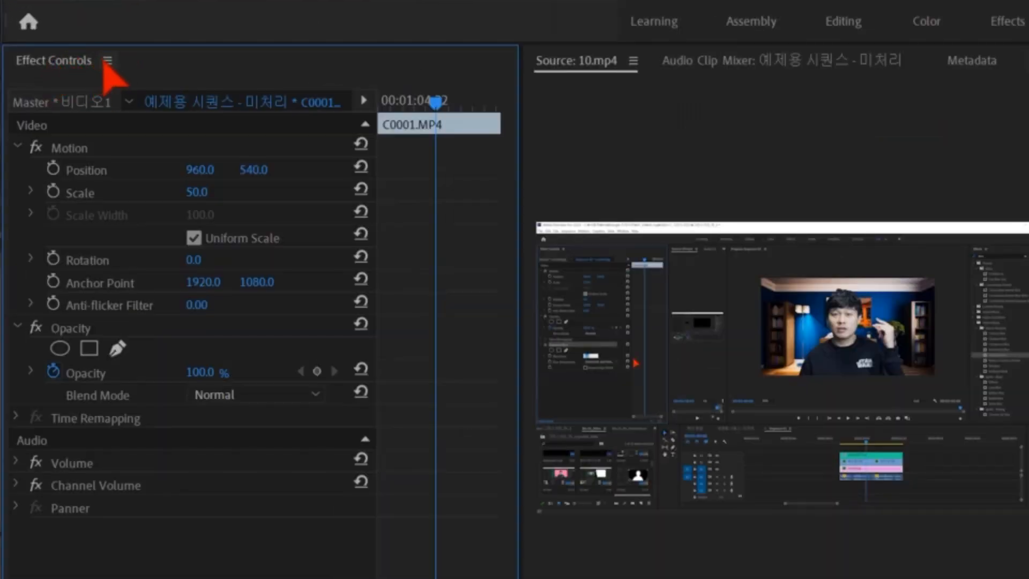
# - Apply the Ultra Key effect to the master of the green-screen clip 비디오1
pyautogui.click(106, 102)
pyautogui.click(156, 102)
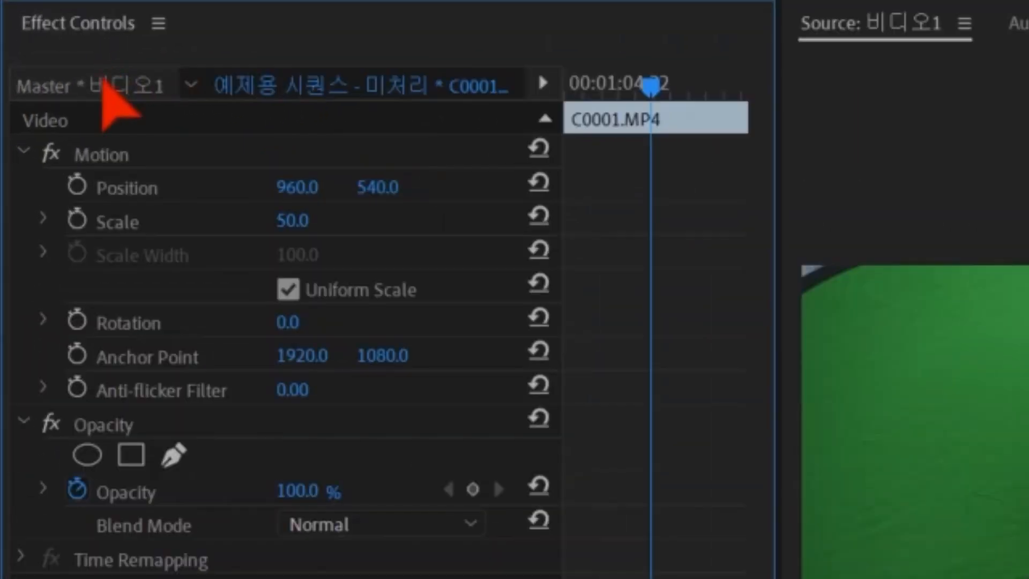
pyautogui.click(64, 100)
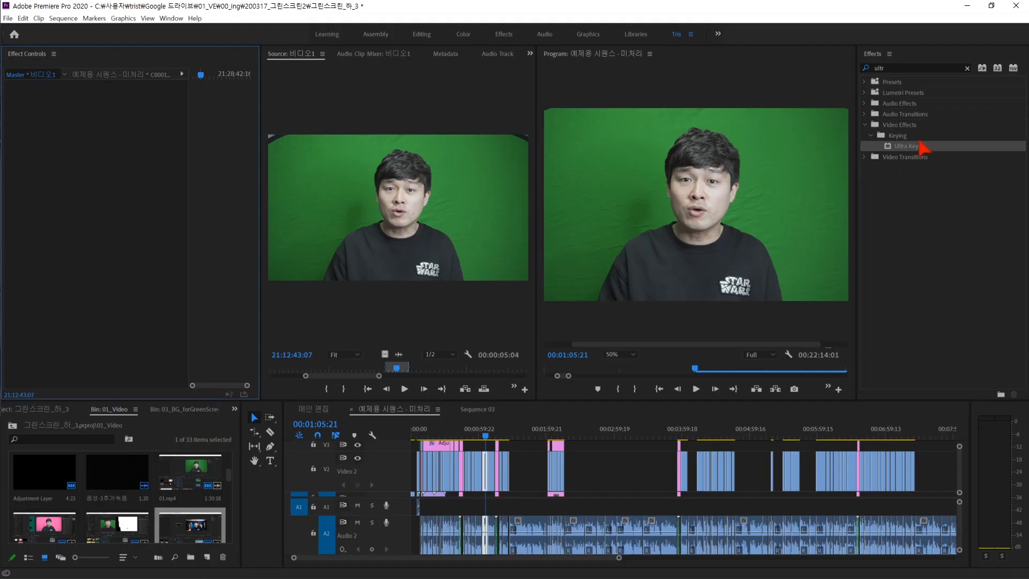
pyautogui.moveTo(919, 143); pyautogui.dragTo(885, 147)
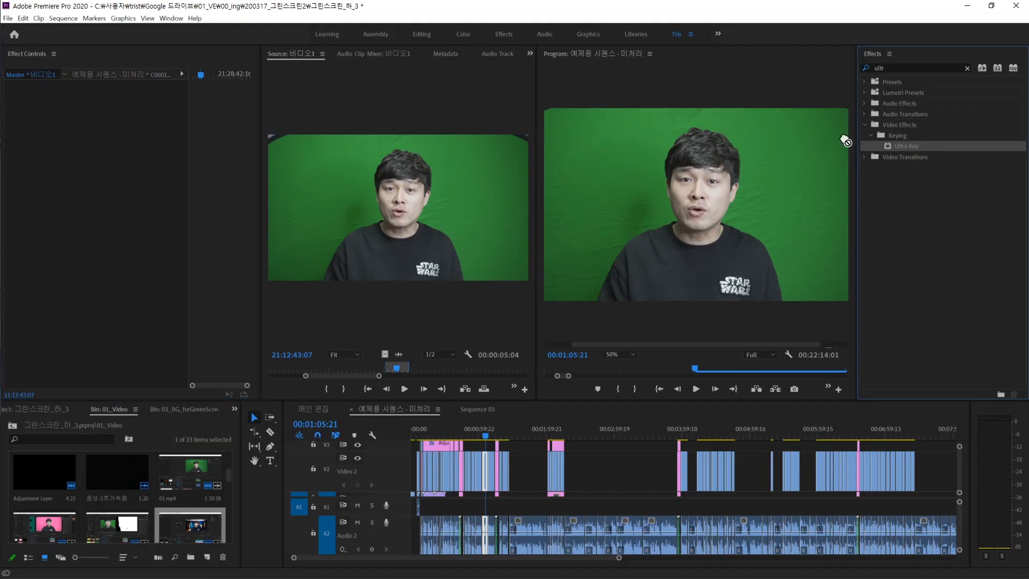
pyautogui.moveTo(86, 226); pyautogui.dragTo(87, 227)
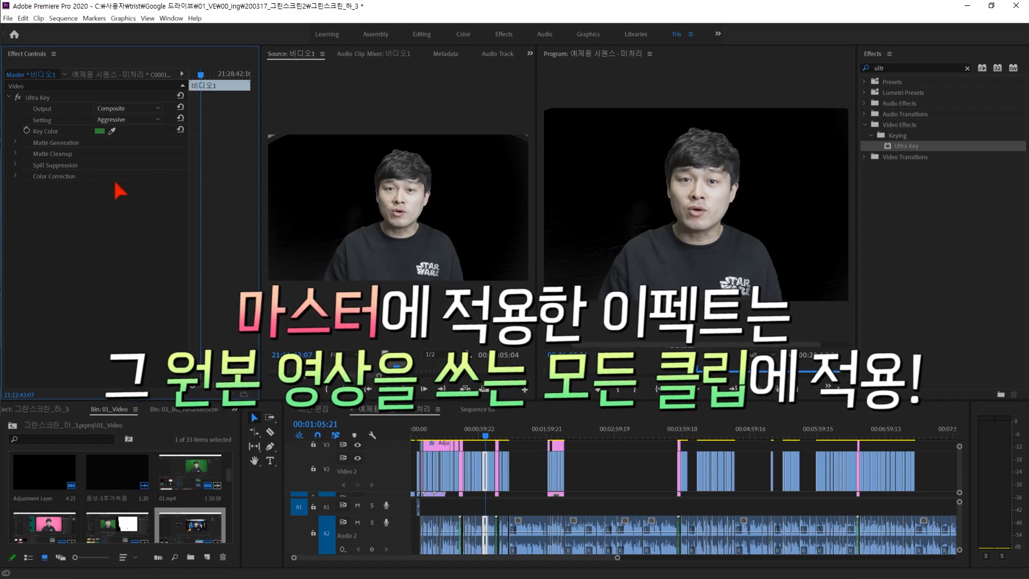
# - Select the green-screen clip in the sequence and add Ultra Key at its master level instead of the clip level
pyautogui.click(491, 474)
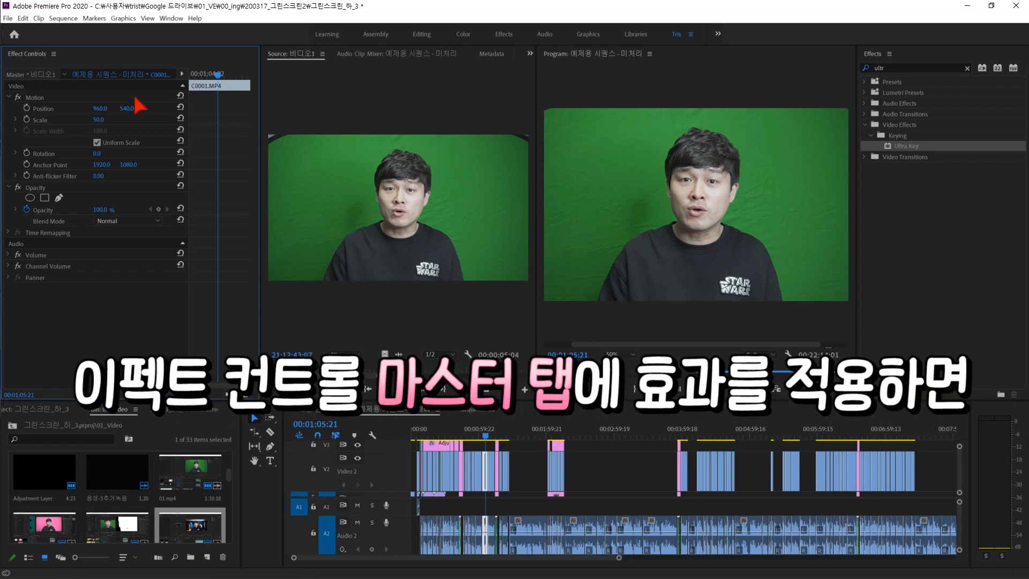
pyautogui.click(35, 75)
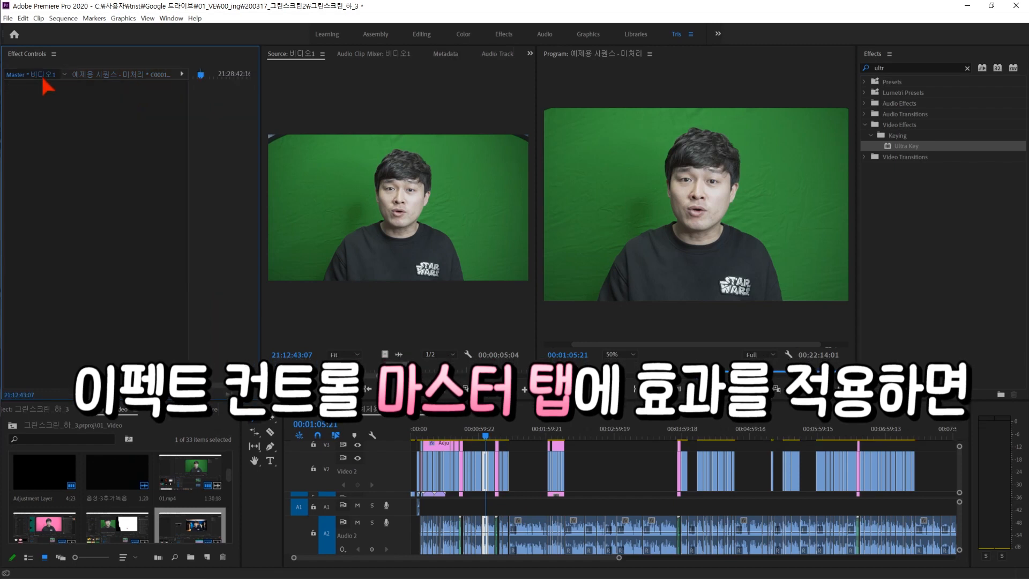
pyautogui.moveTo(885, 145); pyautogui.dragTo(887, 148)
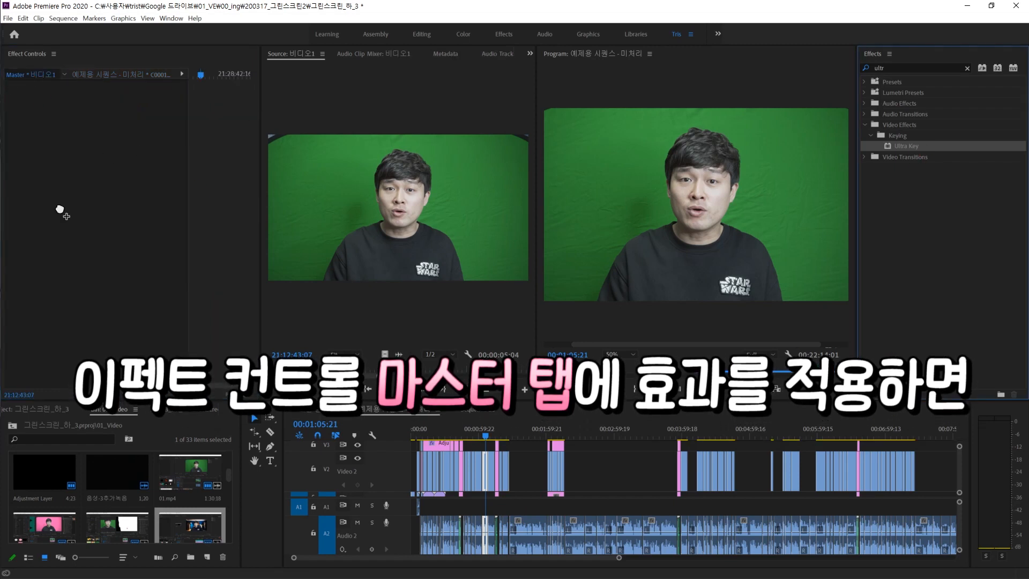
pyautogui.moveTo(62, 197); pyautogui.dragTo(88, 230)
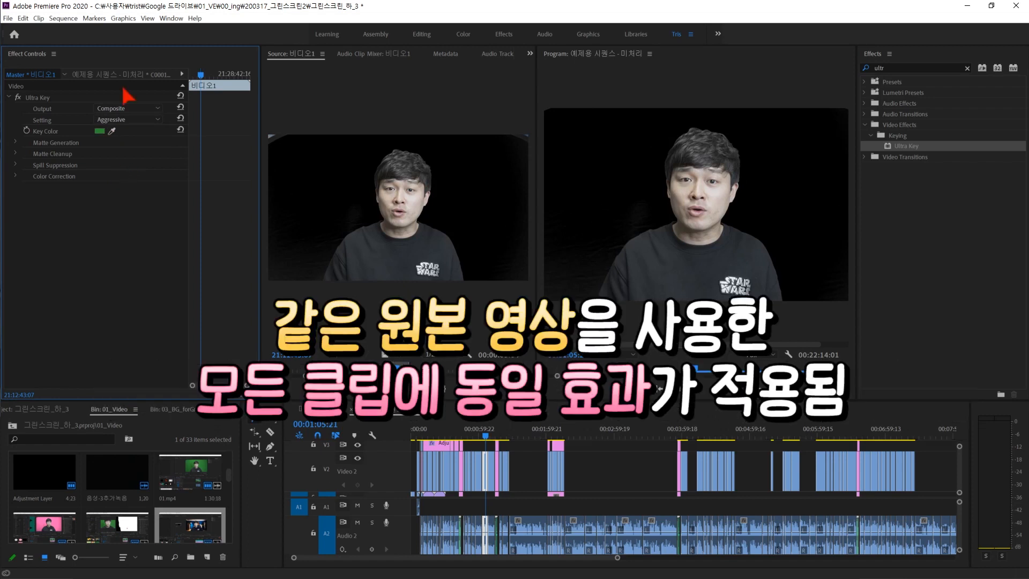
# - Check the keying on other clips from the same source elsewhere in the sequence
pyautogui.click(507, 445)
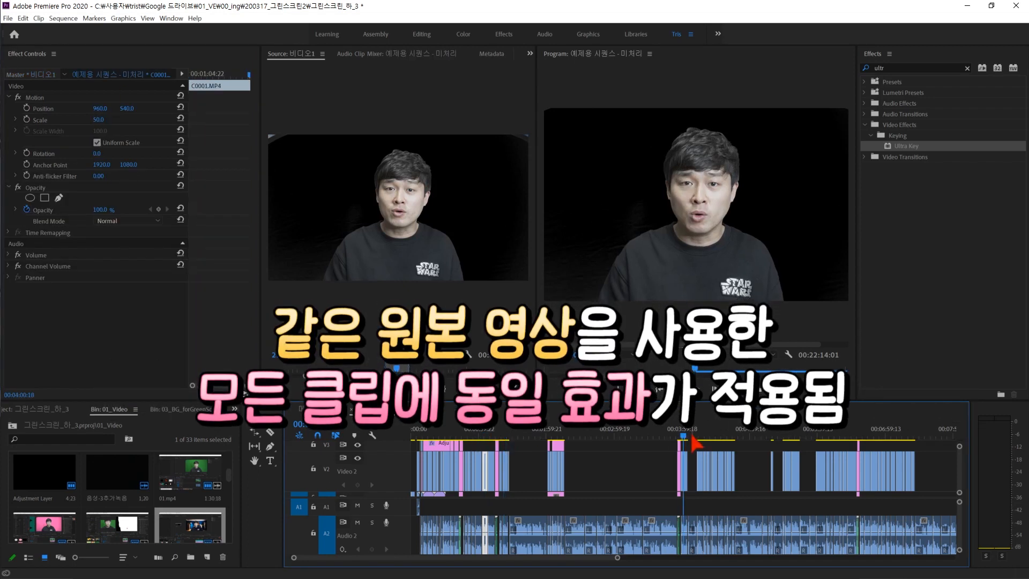
pyautogui.click(847, 435)
pyautogui.press('space')
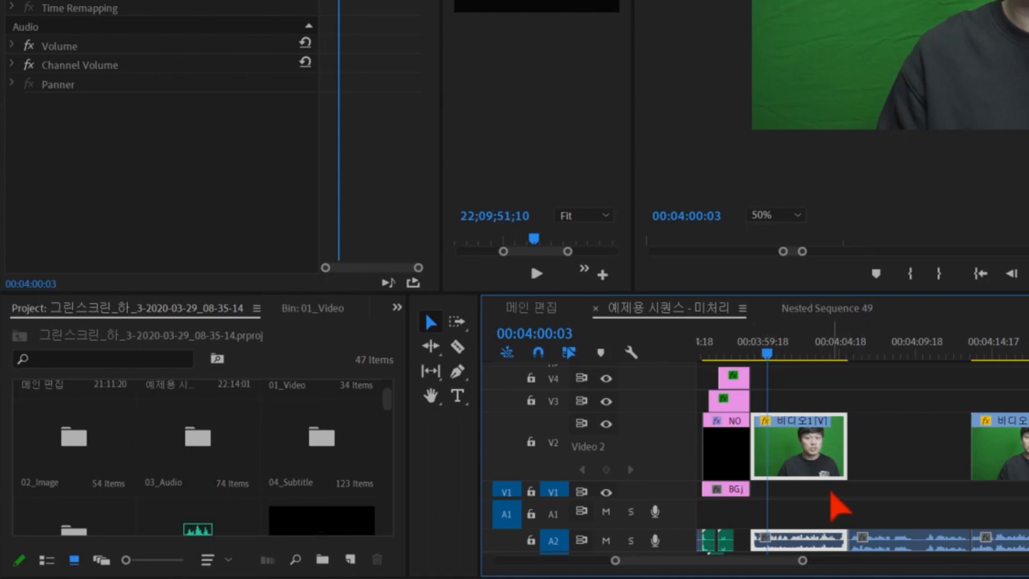
# - Create an adjustment layer, place it on V3 above the 비디오1 clip near 00:04:00 and trim it to the clip's end
pyautogui.click(160, 343)
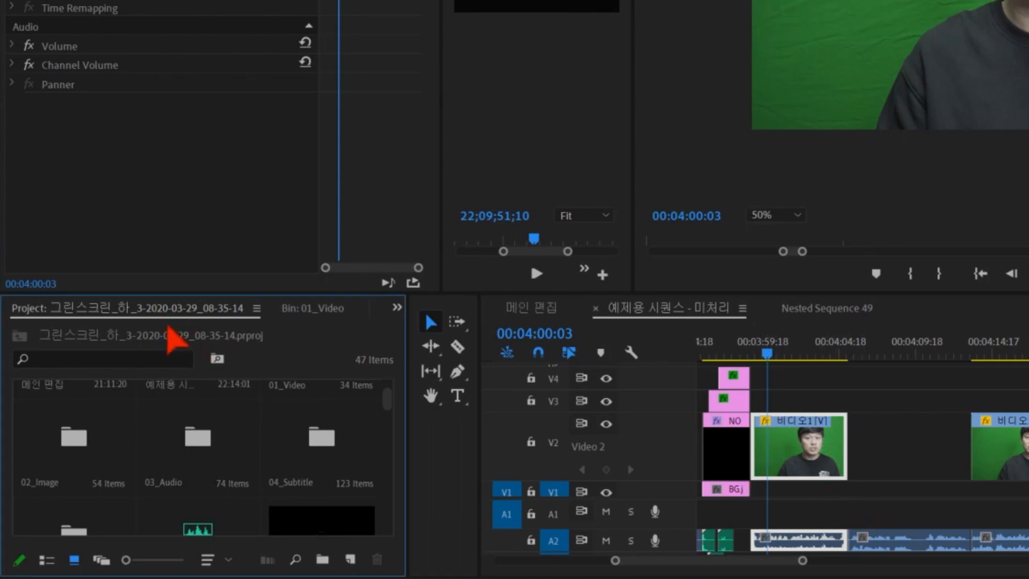
pyautogui.click(350, 559)
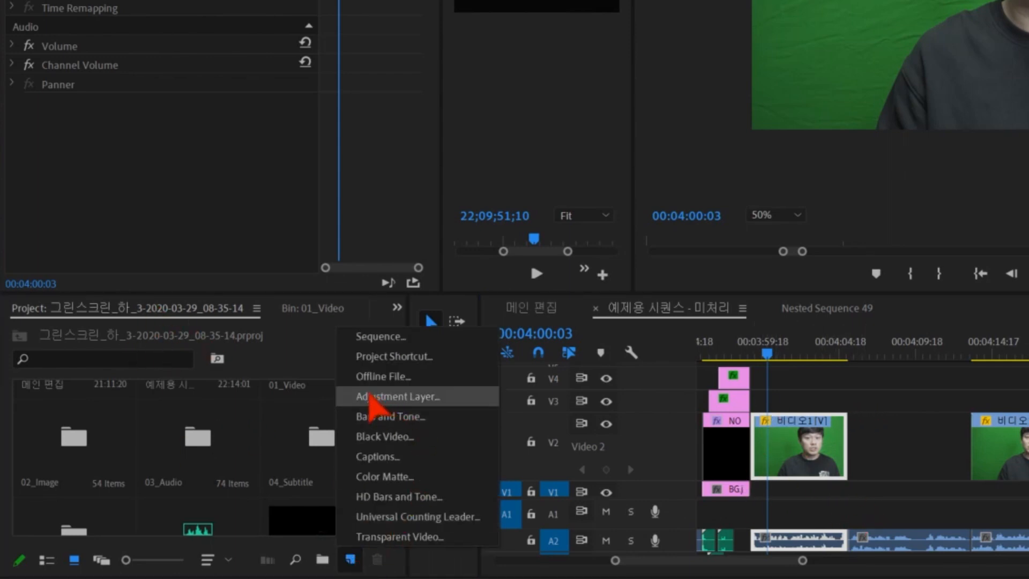
pyautogui.click(456, 403)
pyautogui.press('Return')
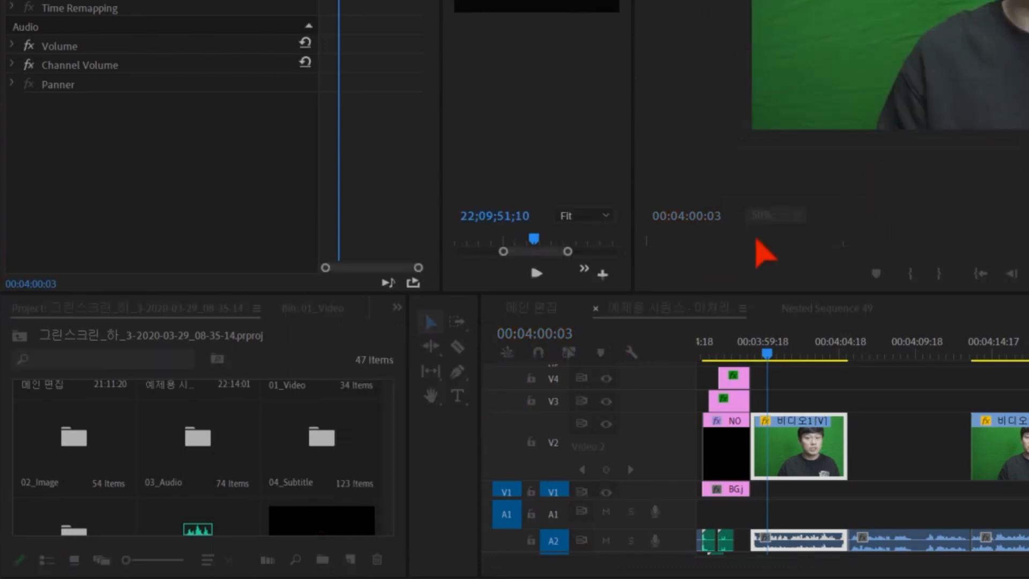
pyautogui.moveTo(345, 493); pyautogui.dragTo(757, 405)
pyautogui.moveTo(828, 401); pyautogui.dragTo(847, 402)
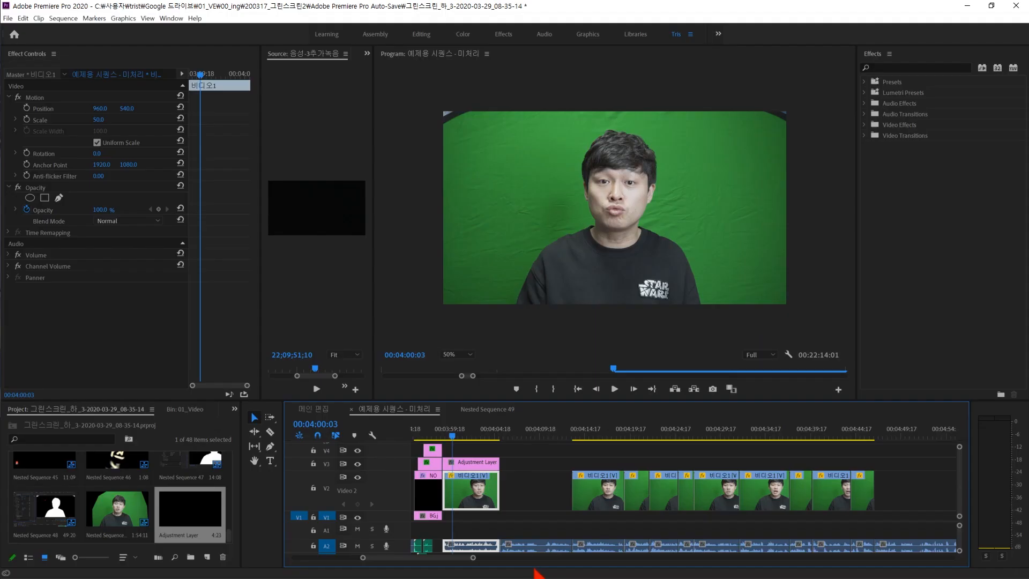
# - Apply Ultra Key to the V3 adjustment layer, keying out the green with the Aggressive setting
pyautogui.click(471, 462)
pyautogui.click(911, 68)
pyautogui.write('ultr')
pyautogui.moveTo(905, 145); pyautogui.dragTo(472, 462)
pyautogui.click(127, 266)
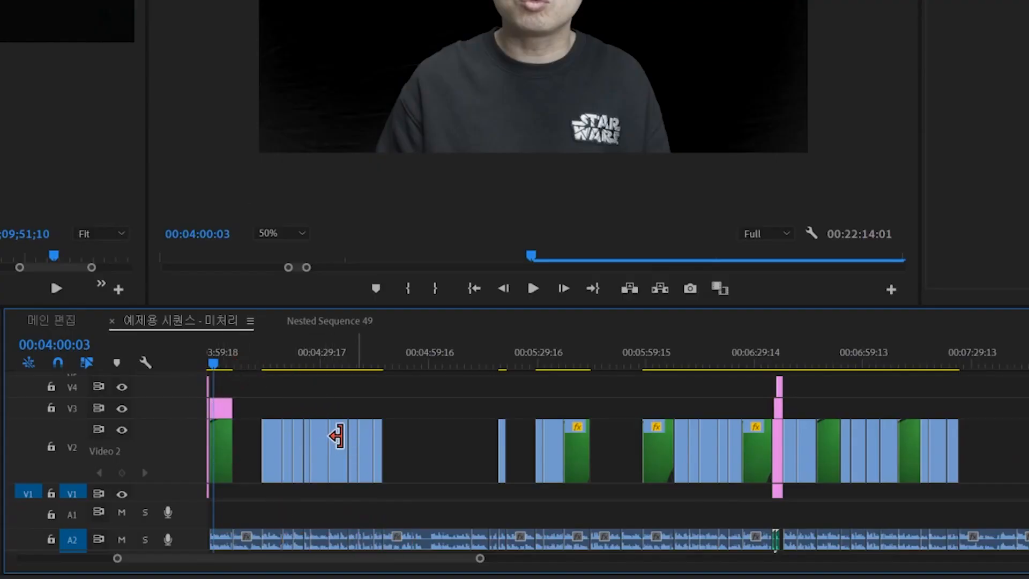
# - Copy the keyed adjustment layer on V3 over the second clip group, and a further copy spanning the following two clip groups
pyautogui.moveTo(226, 410); pyautogui.dragTo(383, 412)
pyautogui.click(301, 408)
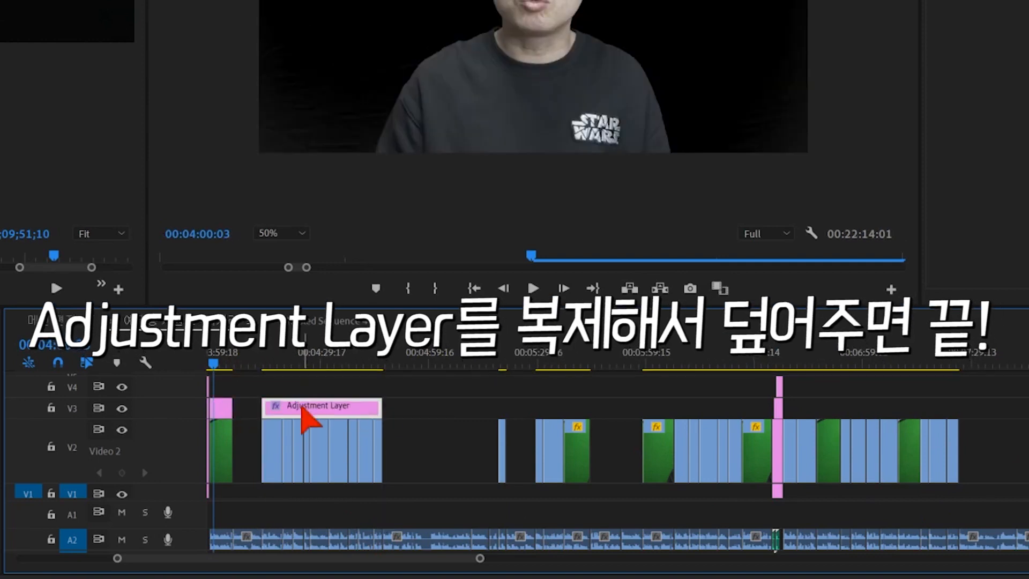
pyautogui.moveTo(302, 407); pyautogui.dragTo(529, 408)
pyautogui.moveTo(595, 412); pyautogui.dragTo(589, 409)
pyautogui.moveTo(492, 407); pyautogui.dragTo(499, 408)
# - Cut the spanning V3 adjustment layer at both edges of the gap between the clip groups and delete the middle piece
pyautogui.press('c')
pyautogui.click(506, 408)
pyautogui.click(536, 408)
pyautogui.press('v')
pyautogui.click(523, 414)
pyautogui.press('Delete')
# - Copy the keyed adjustment layer on V3 over the last two clip groups and extend the final copy to the last clip's end
pyautogui.moveTo(577, 413); pyautogui.dragTo(771, 409)
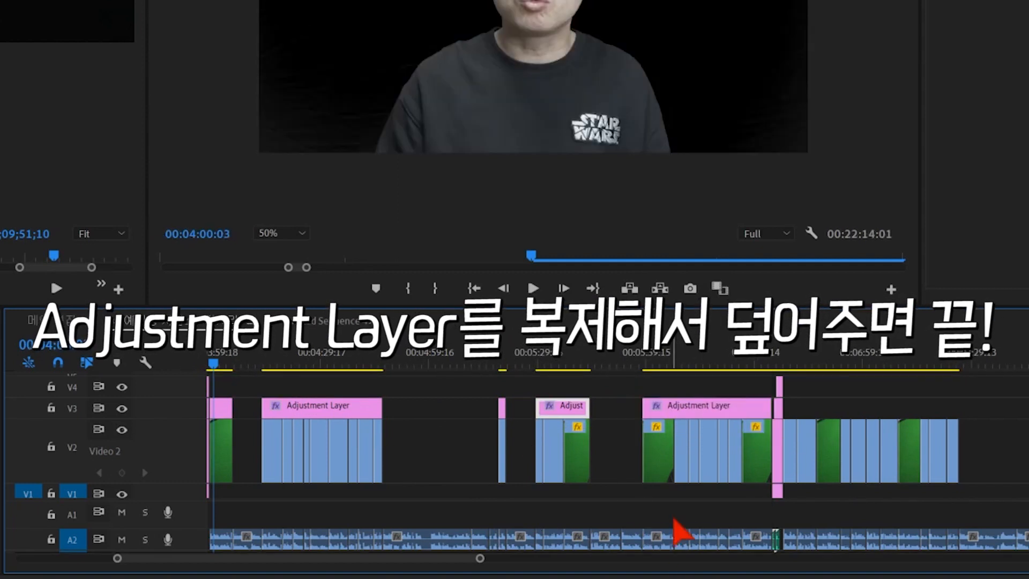
pyautogui.moveTo(700, 404); pyautogui.dragTo(845, 413)
pyautogui.moveTo(917, 410); pyautogui.dragTo(958, 410)
# - Scrub through the covered clip groups to check the key across the sequence
pyautogui.moveTo(838, 362); pyautogui.dragTo(928, 370)
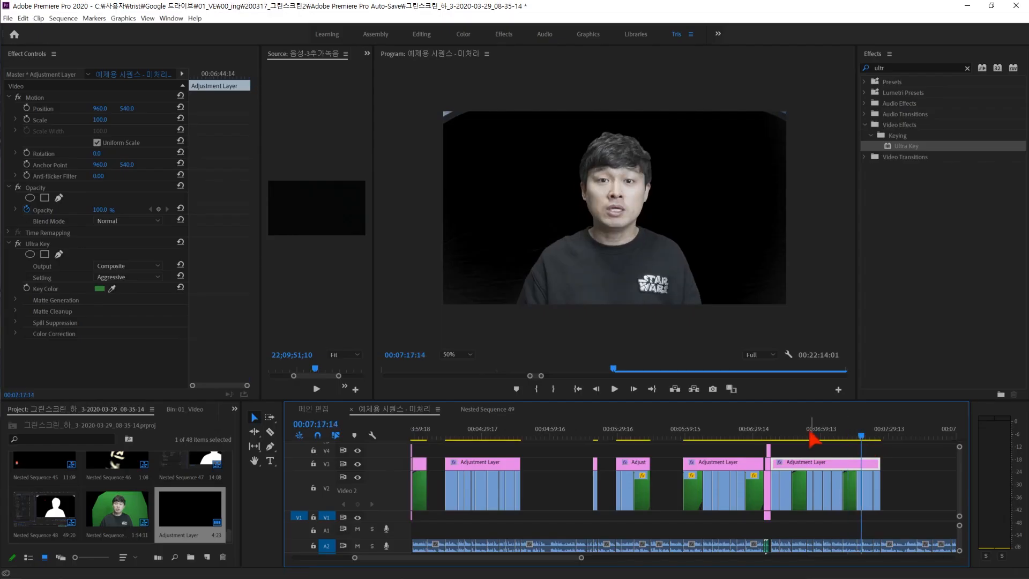
pyautogui.moveTo(813, 438); pyautogui.dragTo(711, 439)
pyautogui.moveTo(633, 435); pyautogui.dragTo(499, 426)
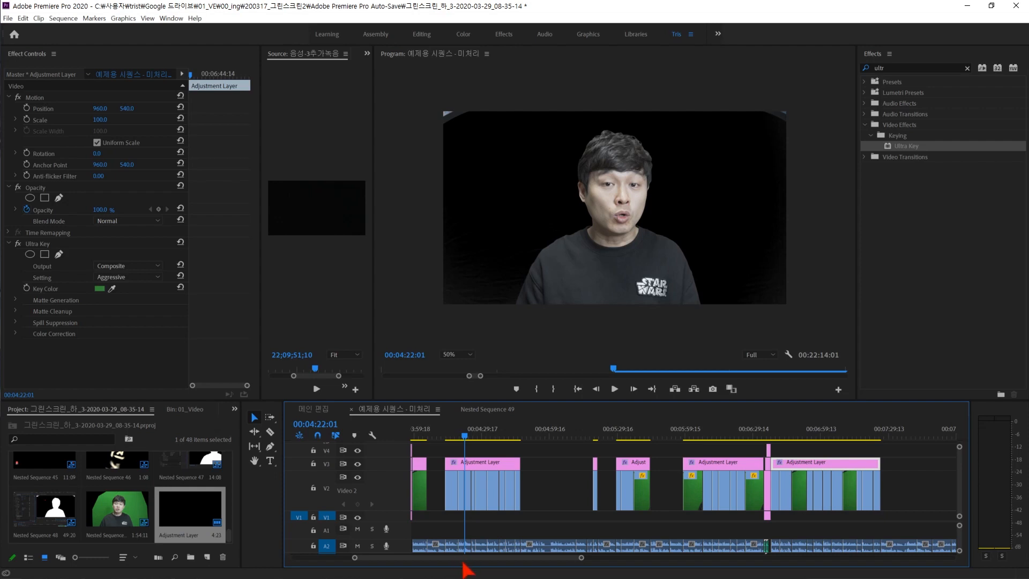
# - Place another adjustment layer on V4 directly above the first keyed layer, matching its length
pyautogui.moveTo(187, 512); pyautogui.dragTo(426, 451)
pyautogui.click(423, 431)
pyautogui.press('=')
pyautogui.press('=')
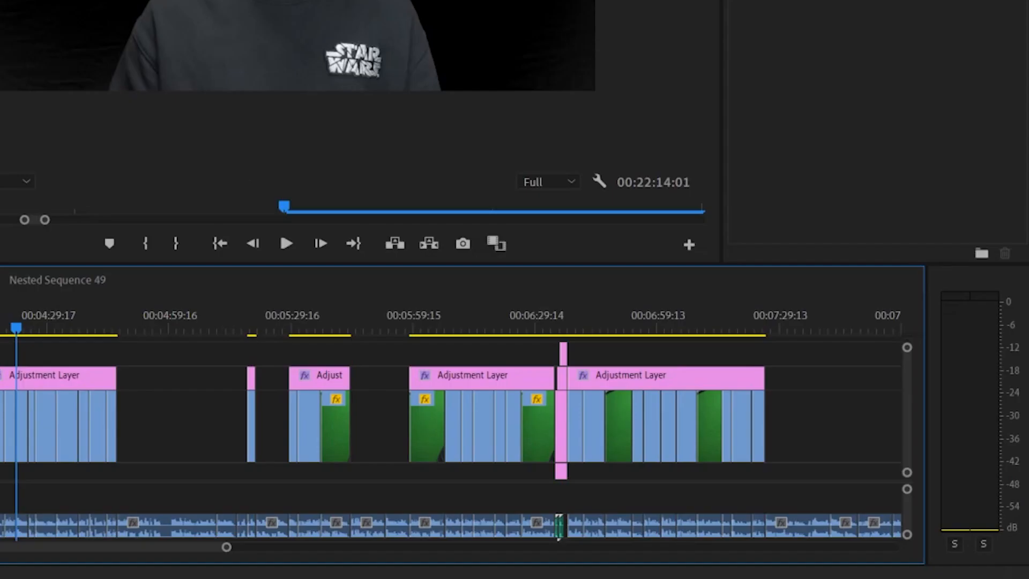
pyautogui.click(470, 403)
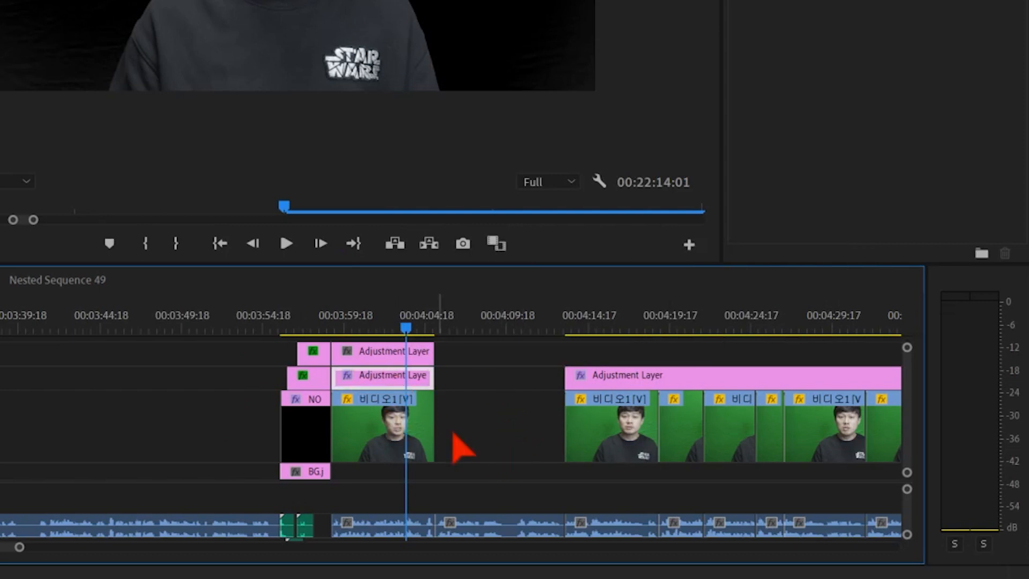
# - Set the label color of the first V3 adjustment layer to Caribbean
pyautogui.rightClick(375, 381)
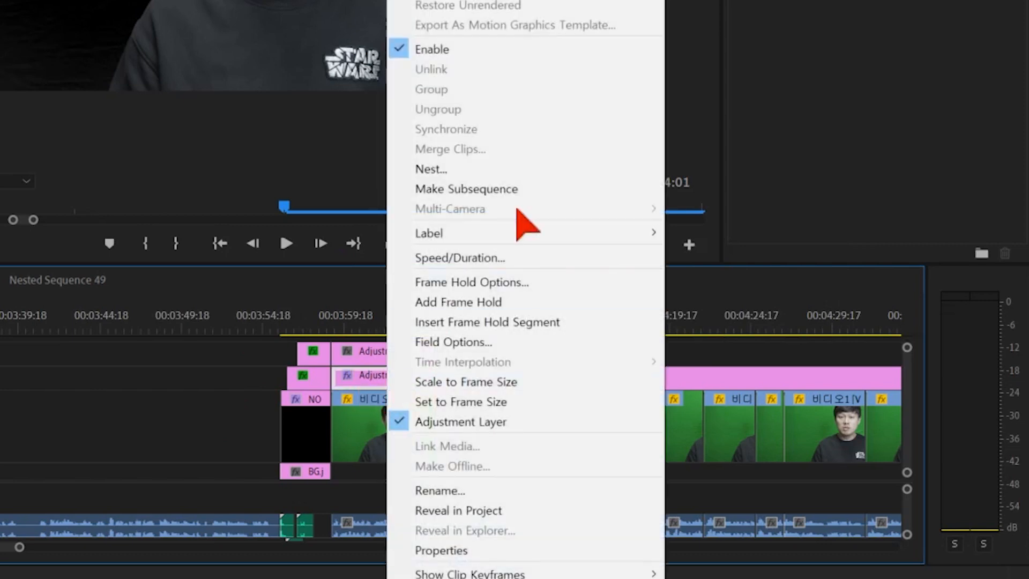
pyautogui.moveTo(584, 239)
pyautogui.click(750, 298)
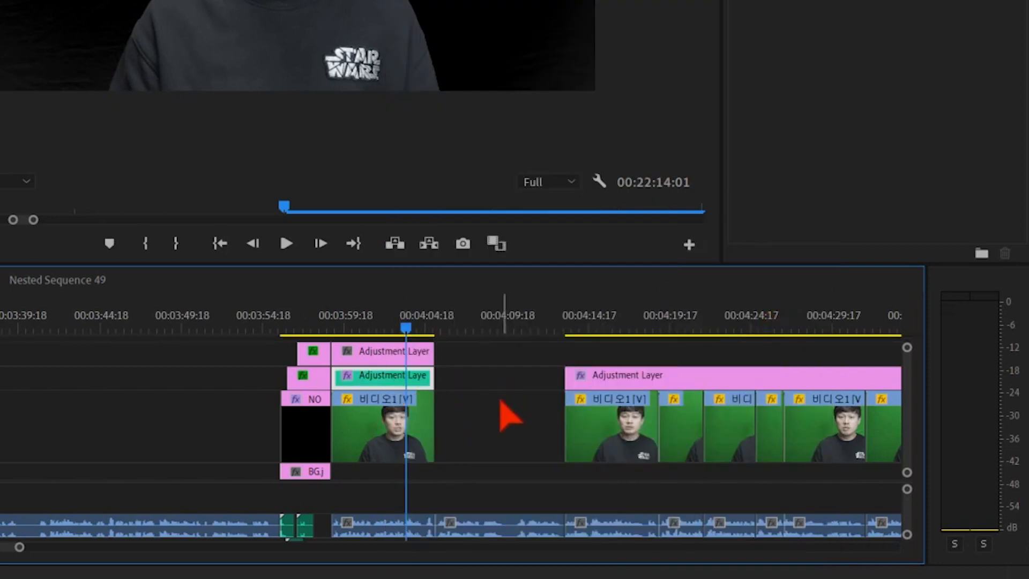
# - Set the label color of the V4 adjustment layer to Mango
pyautogui.click(384, 359)
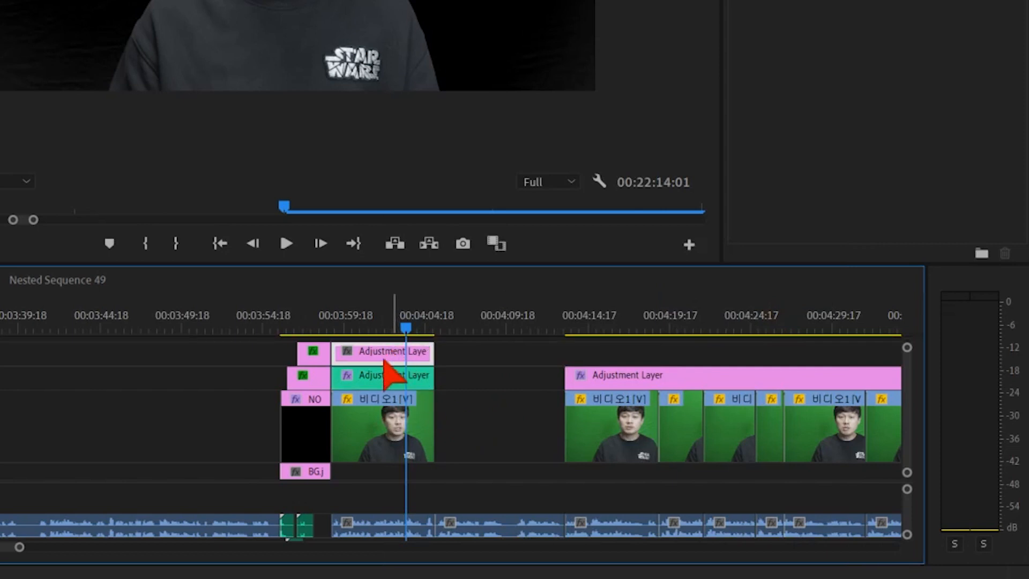
pyautogui.rightClick(391, 364)
pyautogui.moveTo(524, 231)
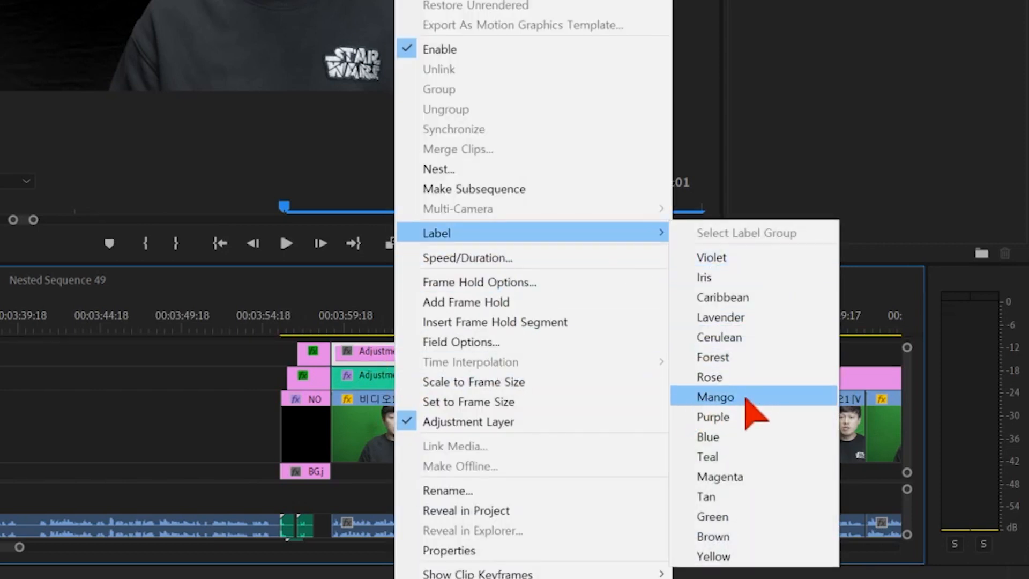
pyautogui.click(745, 399)
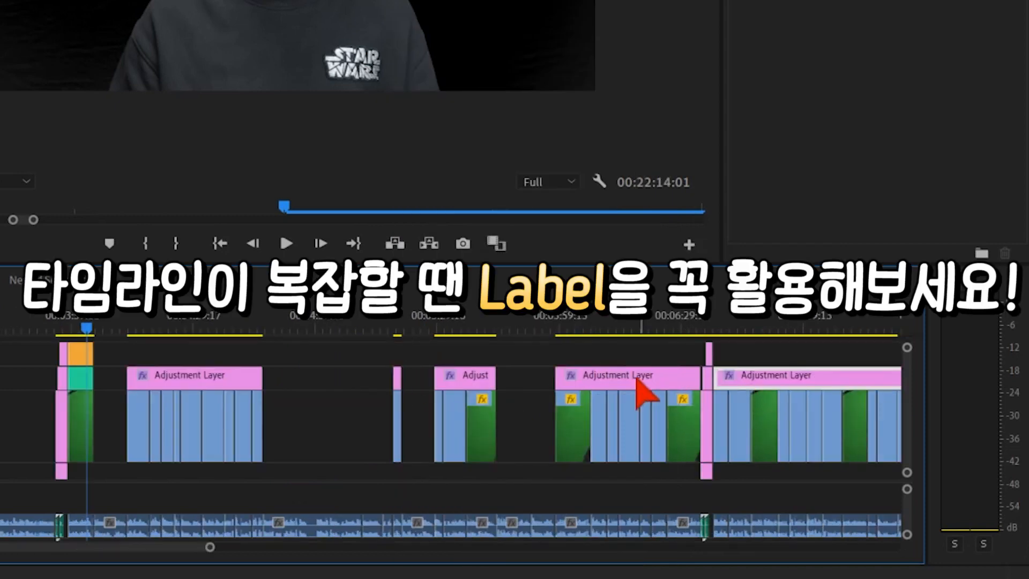
# - Select the remaining V3 adjustment layers and set their label color to Caribbean
pyautogui.keyDown('shift'); pyautogui.click(636, 378); pyautogui.keyUp('shift')
pyautogui.keyDown('shift'); pyautogui.click(451, 377); pyautogui.keyUp('shift')
pyautogui.keyDown('shift'); pyautogui.click(397, 381); pyautogui.keyUp('shift')
pyautogui.keyDown('shift'); pyautogui.click(245, 375); pyautogui.keyUp('shift')
pyautogui.rightClick(243, 373)
pyautogui.moveTo(510, 51)
pyautogui.click(636, 155)
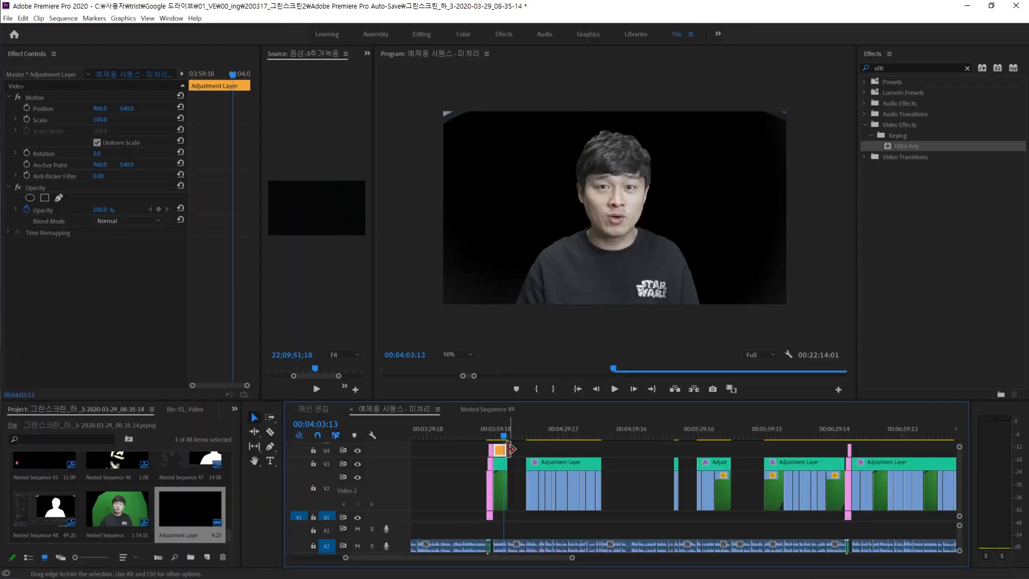
# - Grade the V4 adjustment layer in Lumetri Color, entering Exposure 0.1 and Faded Film about 14.6
pyautogui.press('=')
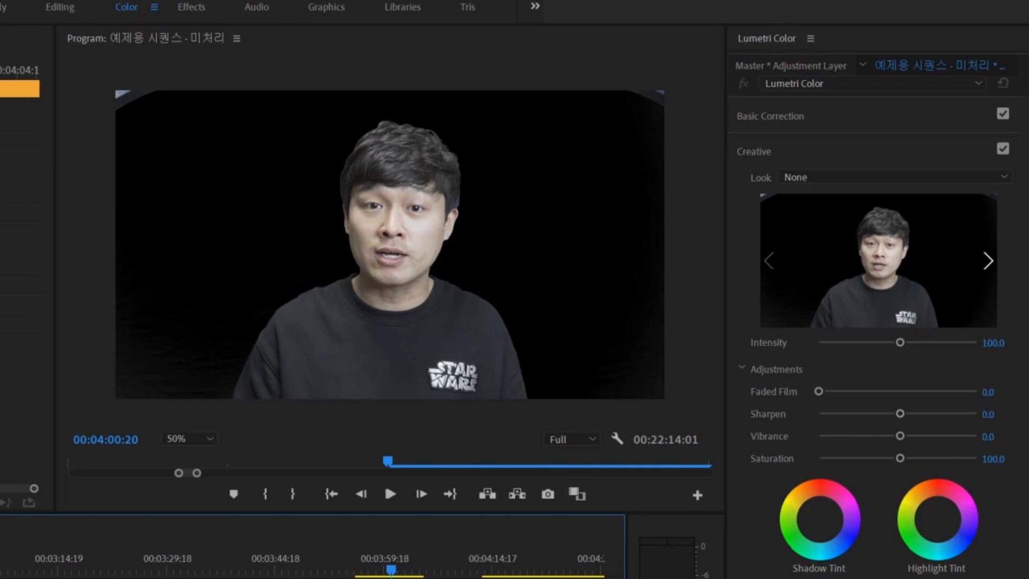
pyautogui.click(839, 180)
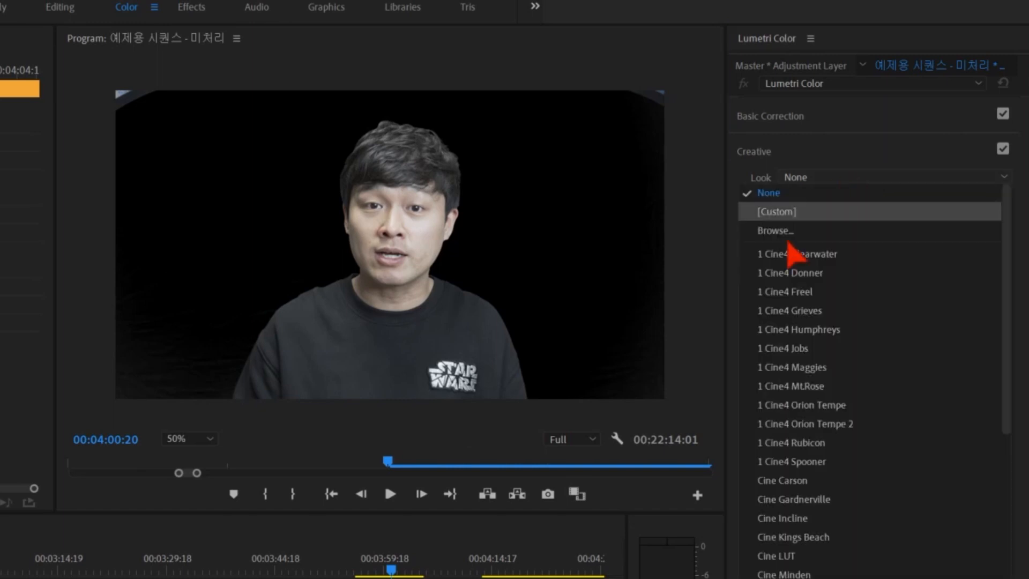
pyautogui.click(839, 256)
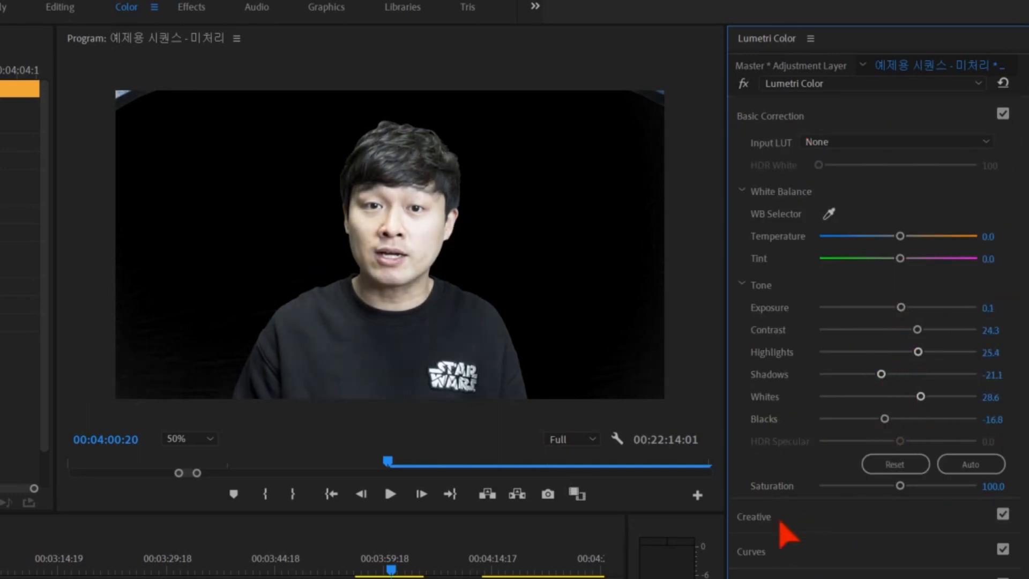
pyautogui.click(780, 519)
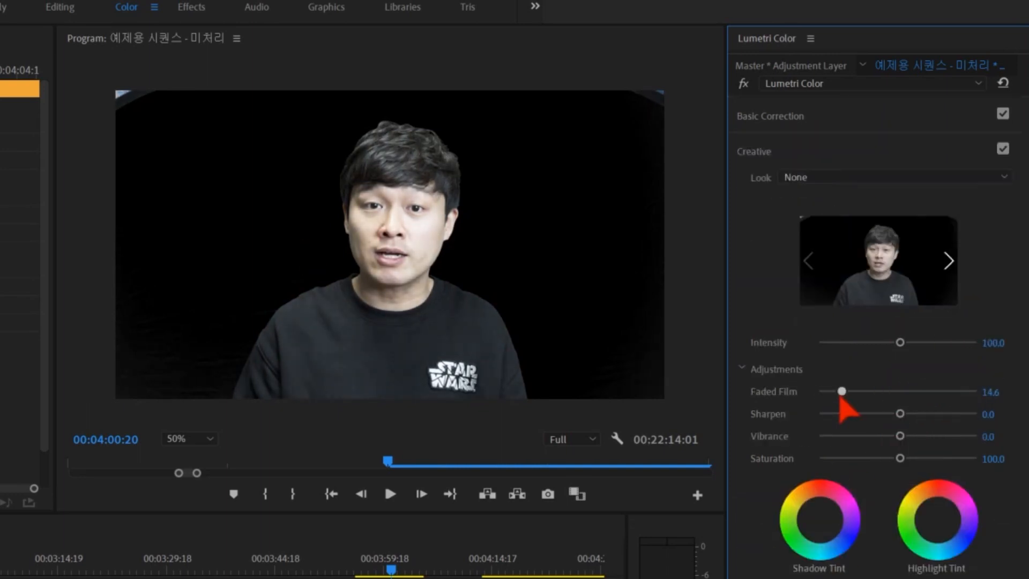
# - Slightly shift the Lumetri color wheels for Shadows, Midtones and Highlights, and return to the Tris workspace
pyautogui.click(751, 576)
pyautogui.click(741, 216)
pyautogui.click(777, 275)
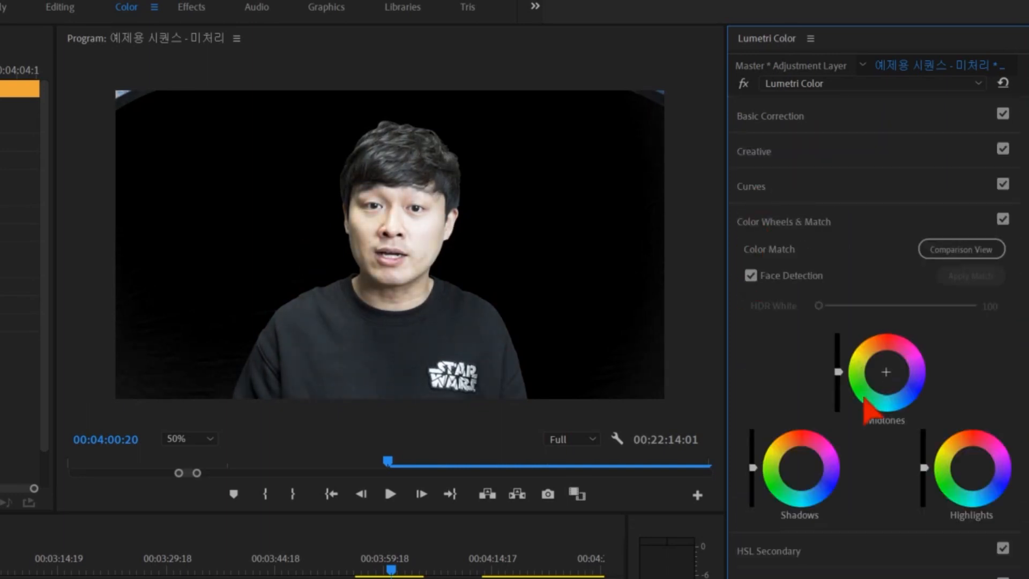
pyautogui.moveTo(801, 468); pyautogui.dragTo(802, 470)
pyautogui.moveTo(887, 373); pyautogui.dragTo(885, 371)
pyautogui.moveTo(972, 468); pyautogui.dragTo(973, 470)
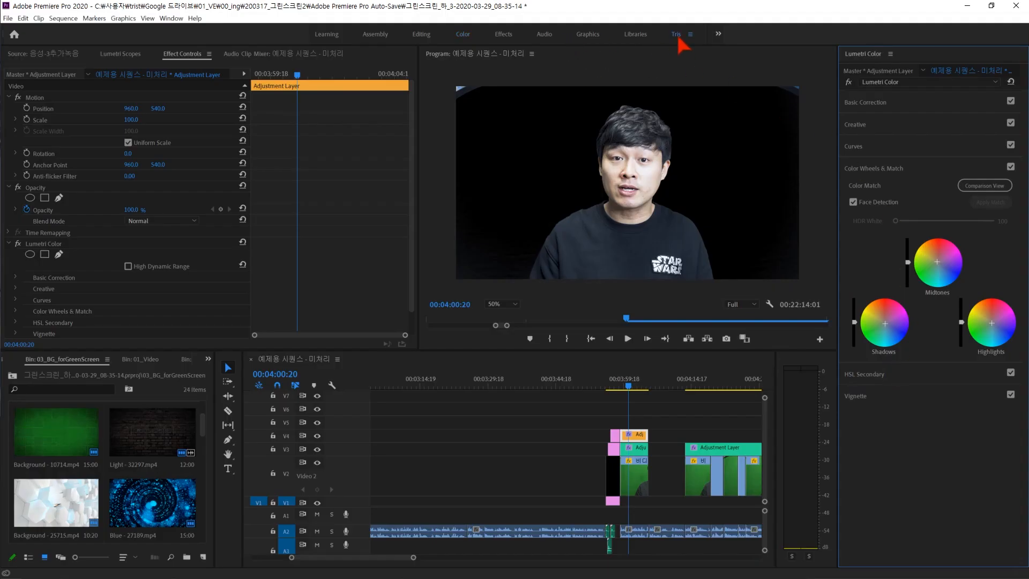
pyautogui.click(673, 34)
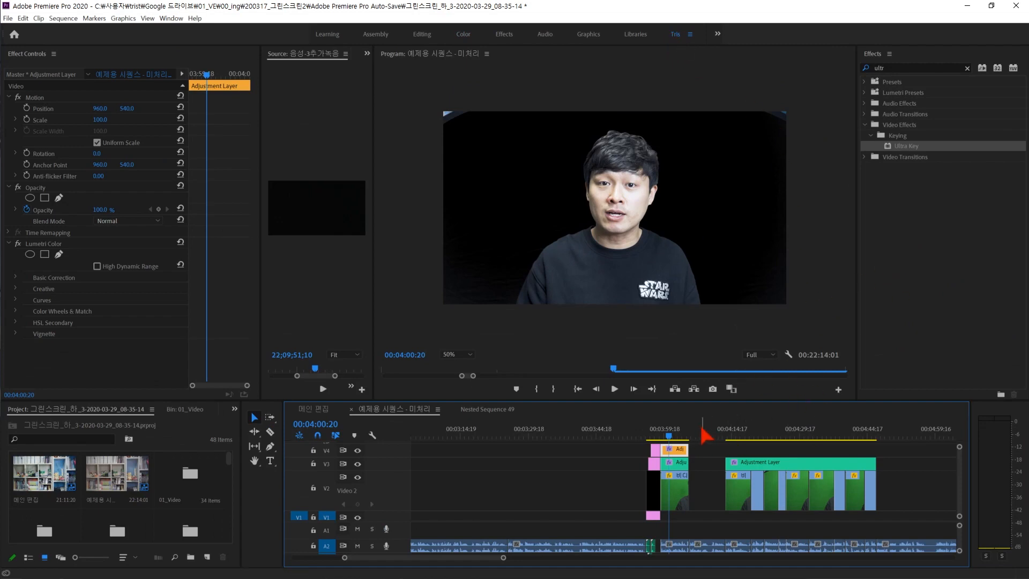
# - Copy the graded orange adjustment layer on V4 over the second clip group, plus a copy spanning the following two groups
pyautogui.scroll(-5, 476, 556)
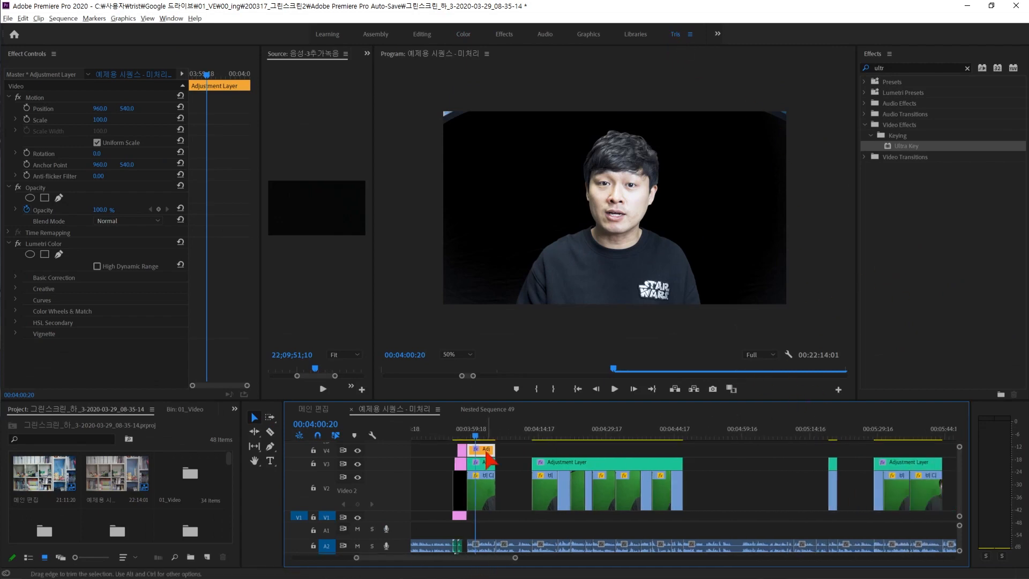
pyautogui.moveTo(555, 452); pyautogui.dragTo(682, 453)
pyautogui.moveTo(477, 557); pyautogui.dragTo(484, 557)
pyautogui.keyDown('alt'); pyautogui.moveTo(509, 451); pyautogui.dragTo(819, 452); pyautogui.keyUp('alt')
# - Cut the spanning V4 adjustment layer at both edges of the gap between the clip groups and delete the middle piece
pyautogui.press('c')
pyautogui.click(714, 450)
pyautogui.click(752, 450)
pyautogui.press('v')
pyautogui.click(740, 454)
pyautogui.press('Delete')
# - Copy the graded adjustment layer on V4 over the last two clip groups, extending each copy to its group's end
pyautogui.moveTo(467, 558); pyautogui.dragTo(484, 558)
pyautogui.keyDown('alt'); pyautogui.moveTo(520, 451); pyautogui.dragTo(776, 453); pyautogui.keyUp('alt')
pyautogui.keyDown('alt'); pyautogui.moveTo(656, 451); pyautogui.dragTo(831, 451); pyautogui.keyUp('alt')
pyautogui.moveTo(472, 557); pyautogui.dragTo(487, 557)
pyautogui.moveTo(693, 451); pyautogui.dragTo(751, 453)
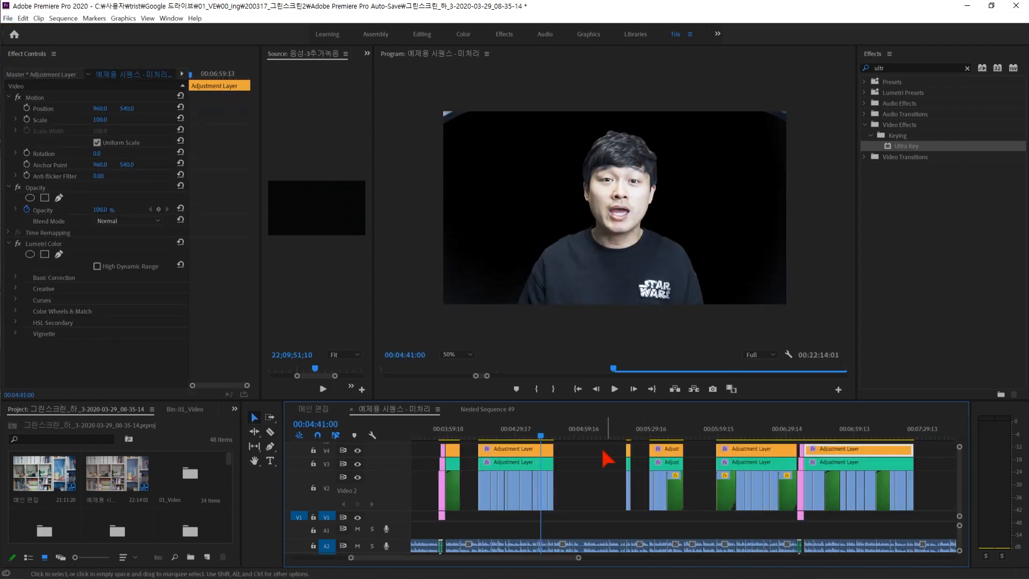
# - Toggle the second group's green adjustment layer on V3 off and on to compare the picture
pyautogui.click(545, 464)
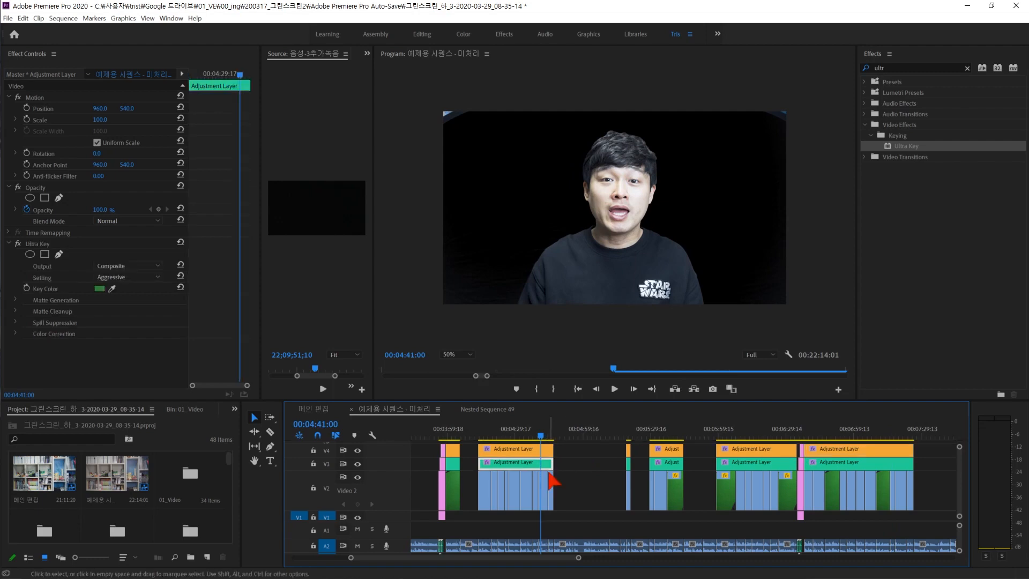
pyautogui.hotkey('shift', 'e')
pyautogui.hotkey('shift', 'e')
pyautogui.hotkey('shift', 'e')
pyautogui.hotkey('shift', 'e')
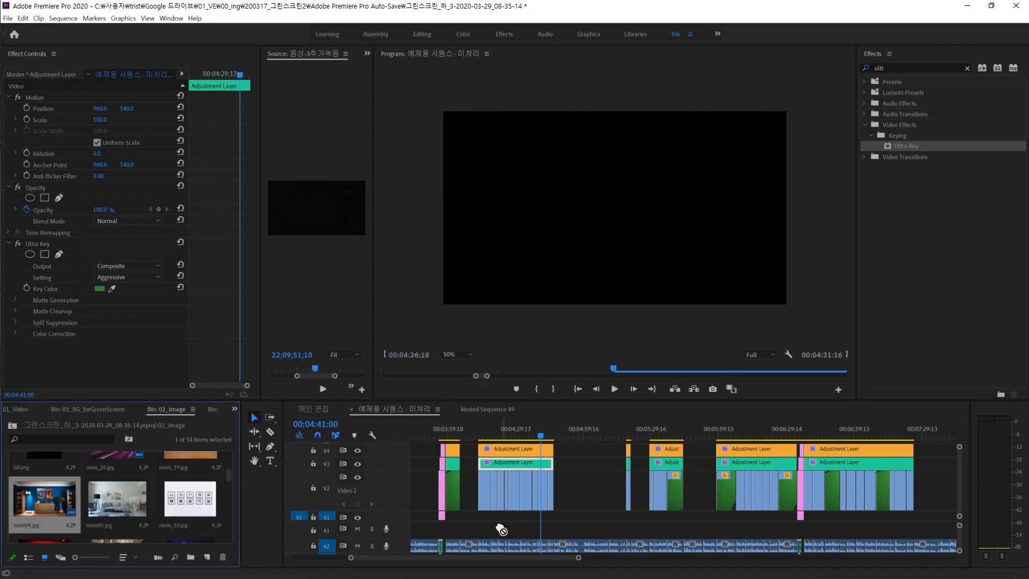
# - Place room04.jpg from the 02_Image bin on V1 beneath the whole second clip group, scaled to 150
pyautogui.click(513, 511)
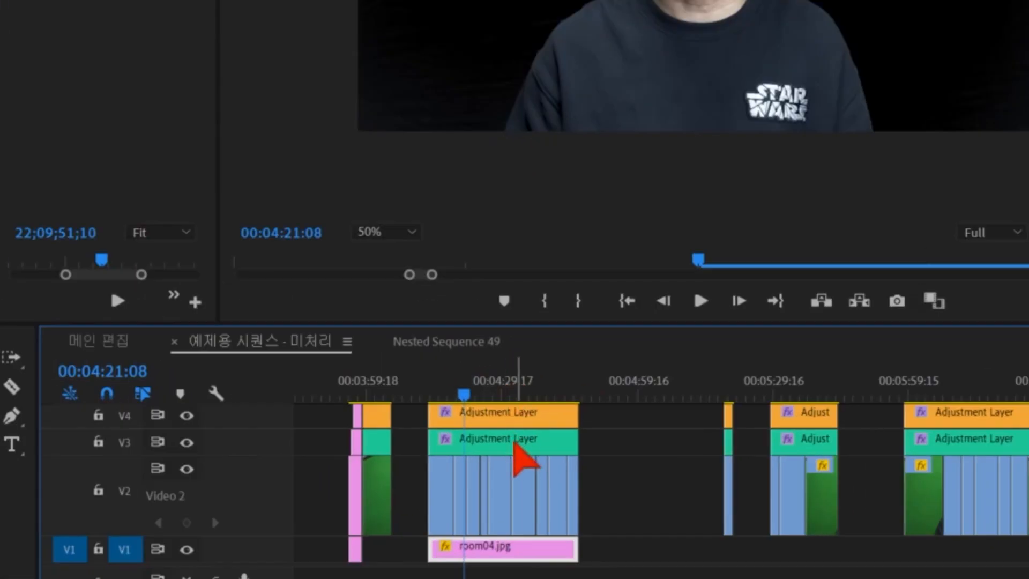
# - Nest the second group's V2 clips with its V3 adjustment layer, leaving out room04.jpg and the V4 layer, under the default name
pyautogui.click(515, 443)
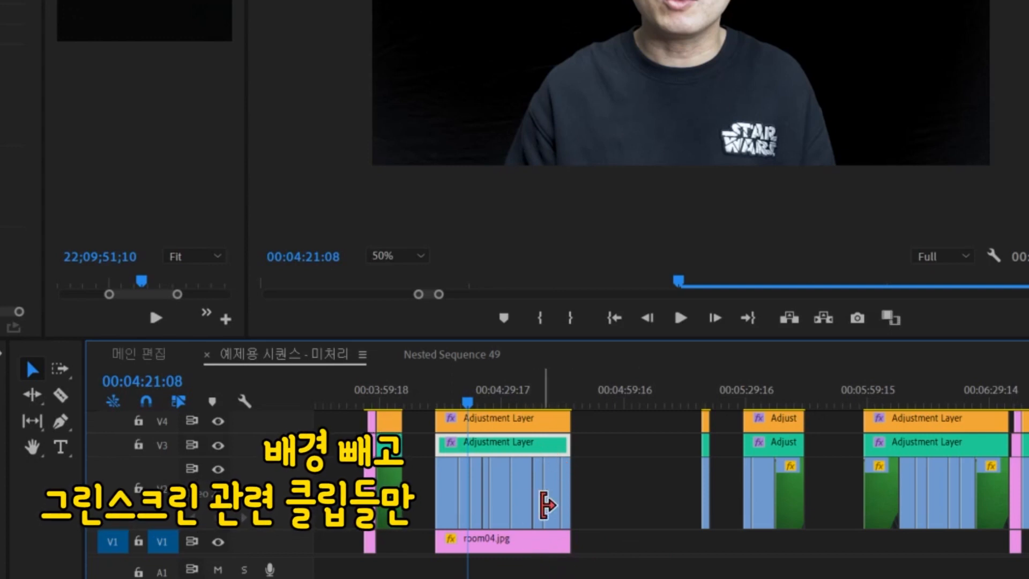
pyautogui.moveTo(600, 440); pyautogui.dragTo(437, 477)
pyautogui.rightClick(560, 487)
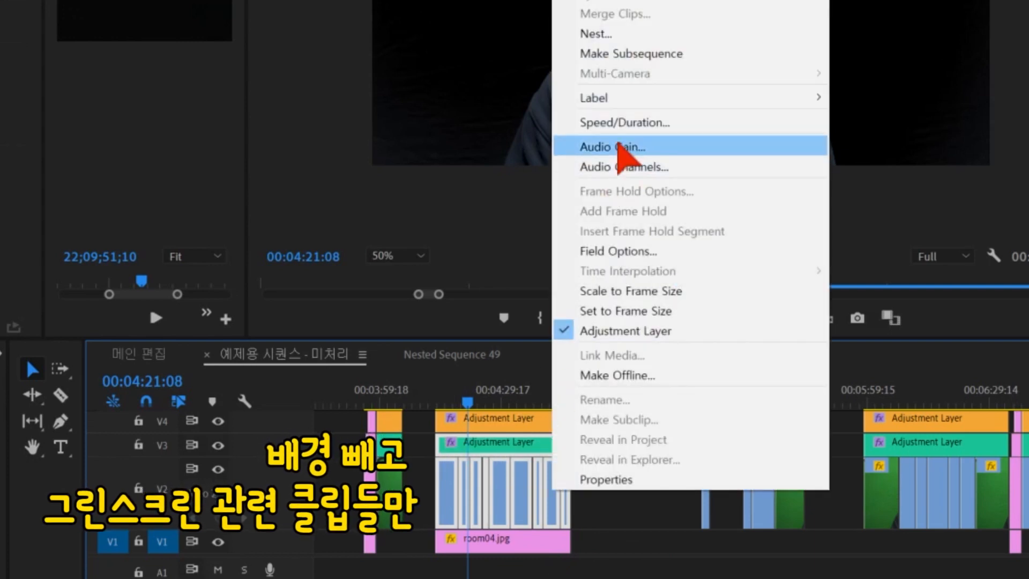
pyautogui.click(616, 35)
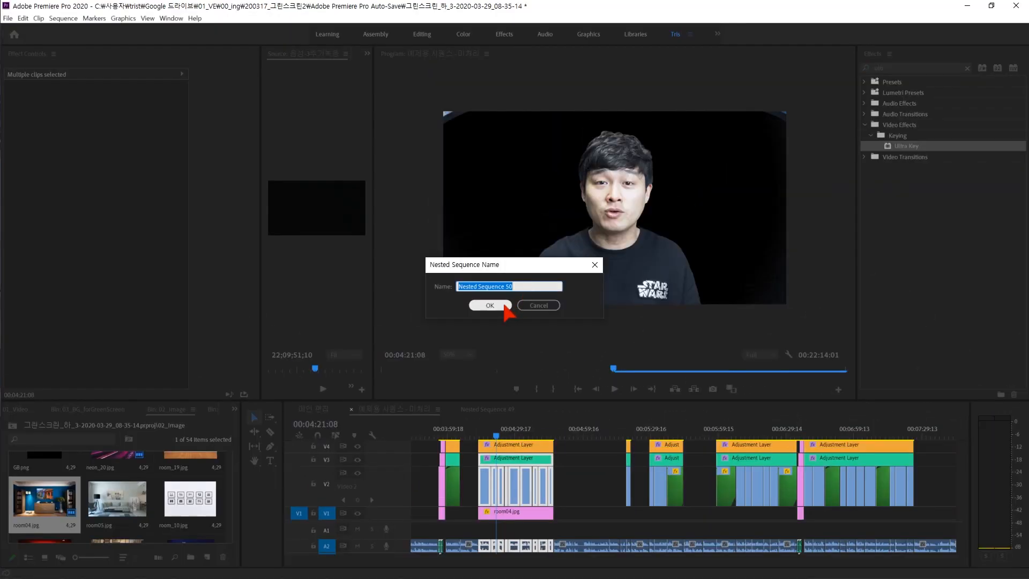
pyautogui.click(502, 305)
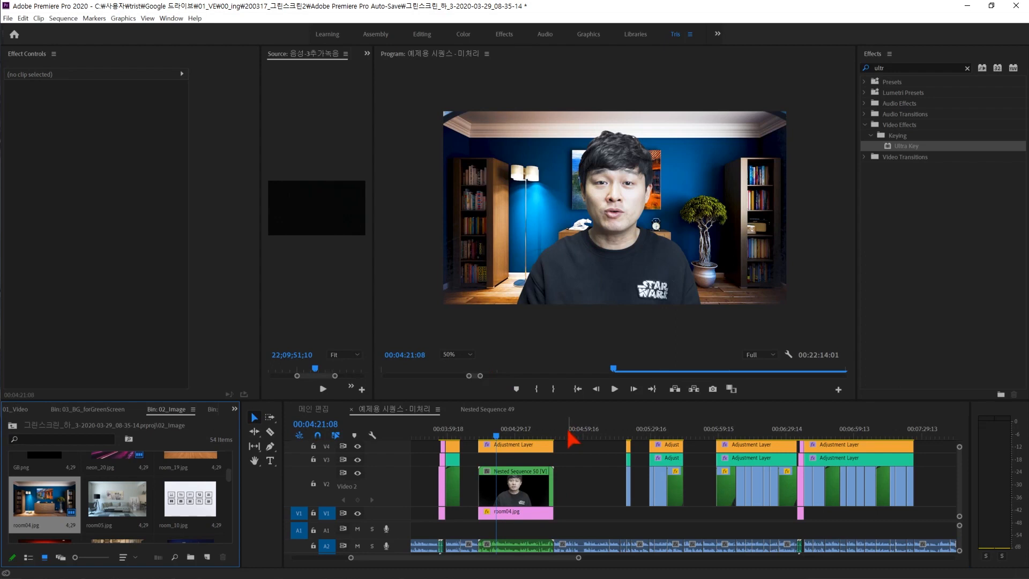